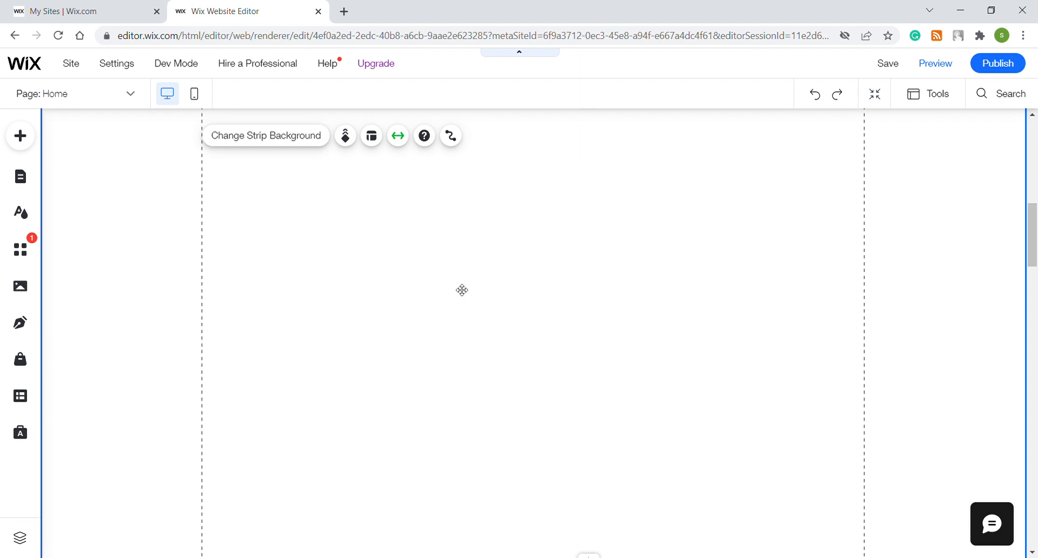
- Add a Heading 3 themed text element to the blank white strip
click(327, 241)
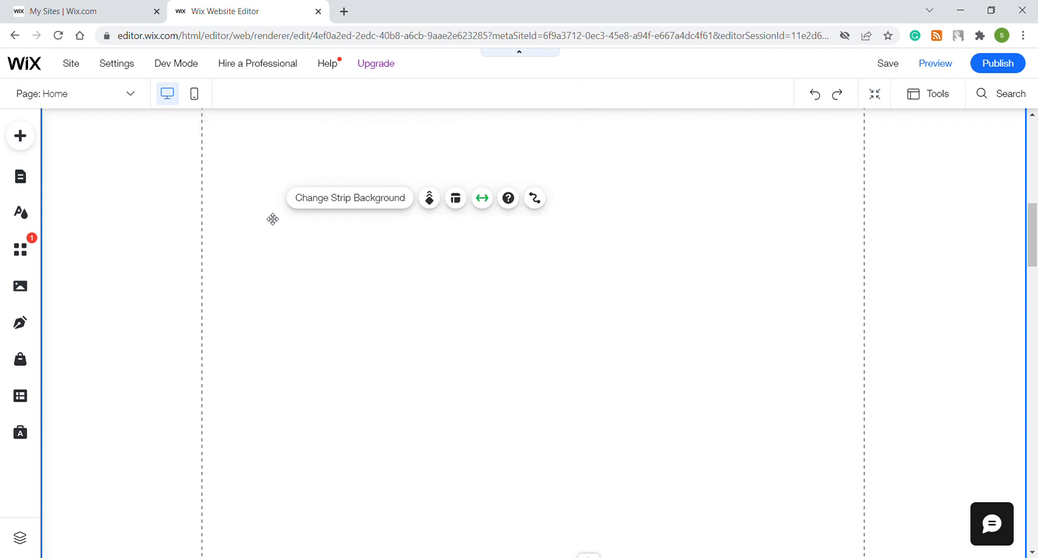
click(33, 141)
click(65, 180)
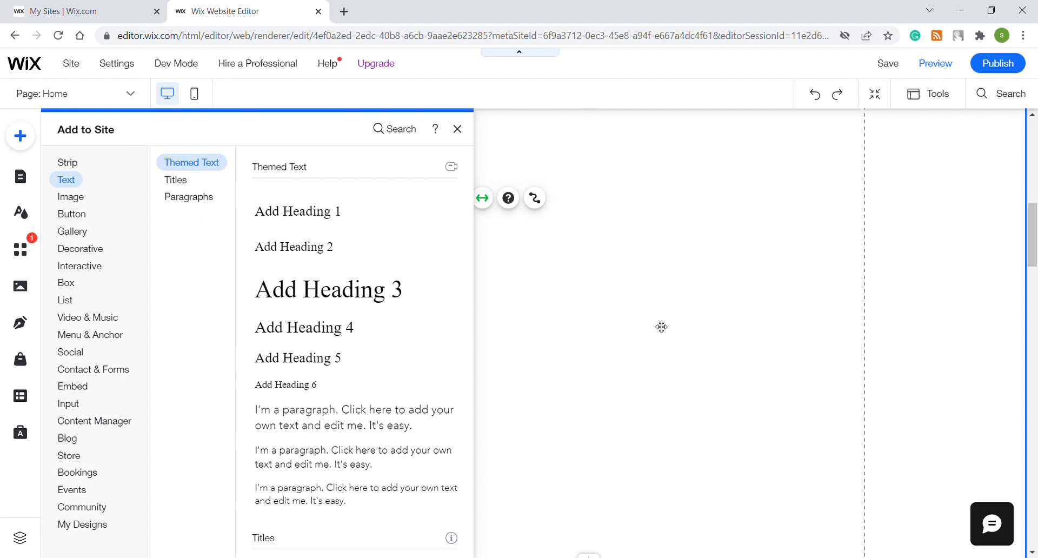
click(64, 162)
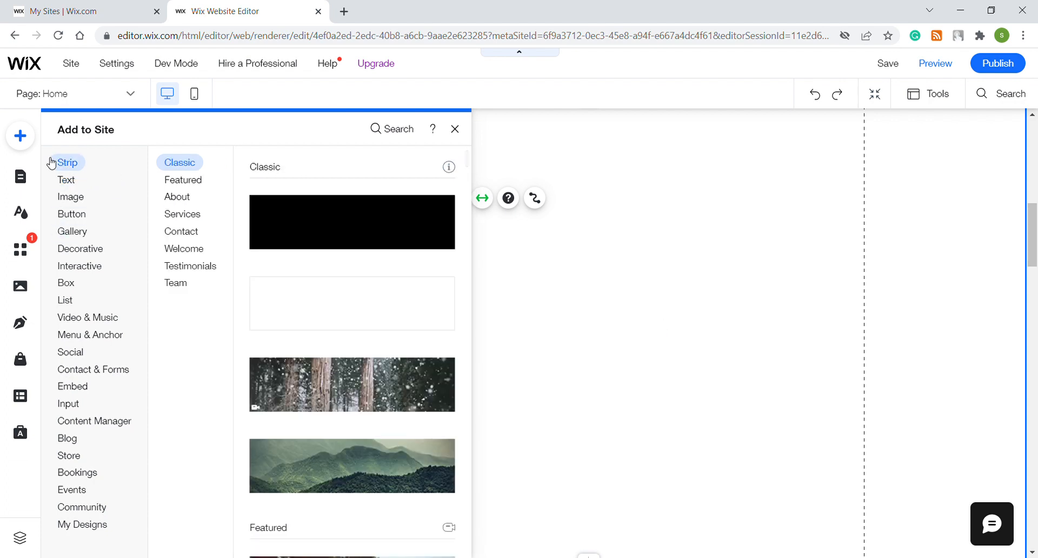
click(70, 180)
drag(313, 297, 420, 306)
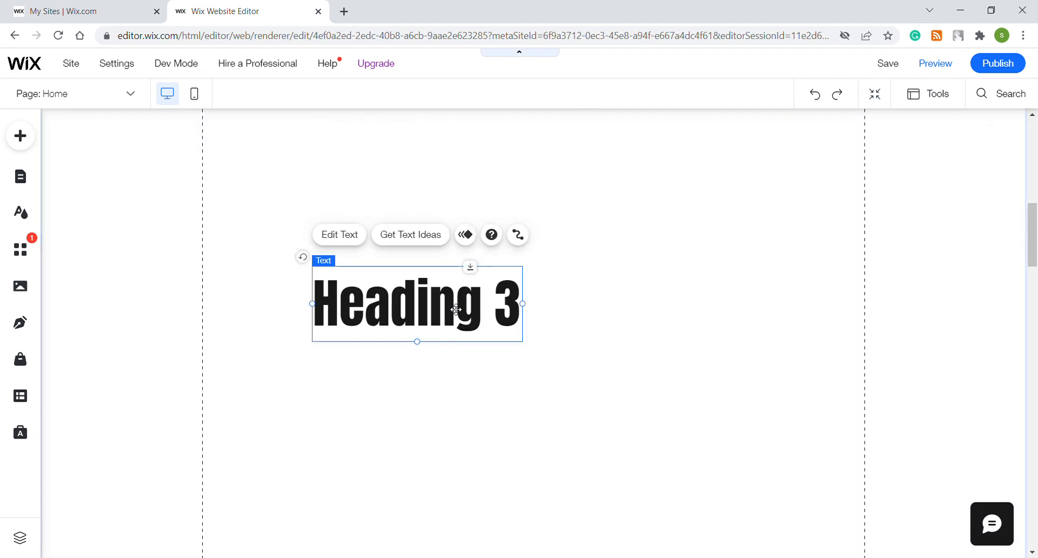
- Set the heading's text color to white (#FFFFFF) and deselect it
double_click(402, 283)
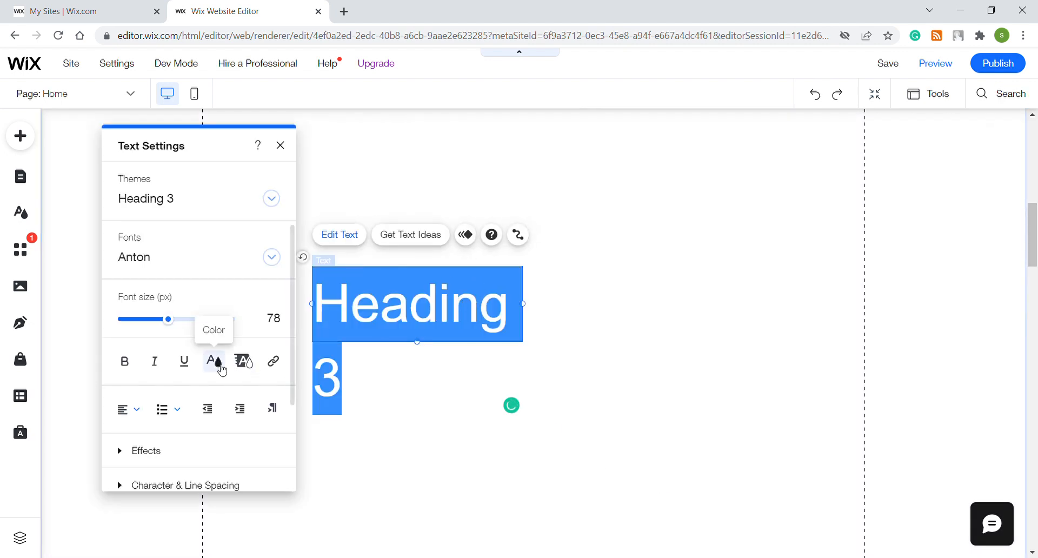
click(221, 371)
click(122, 251)
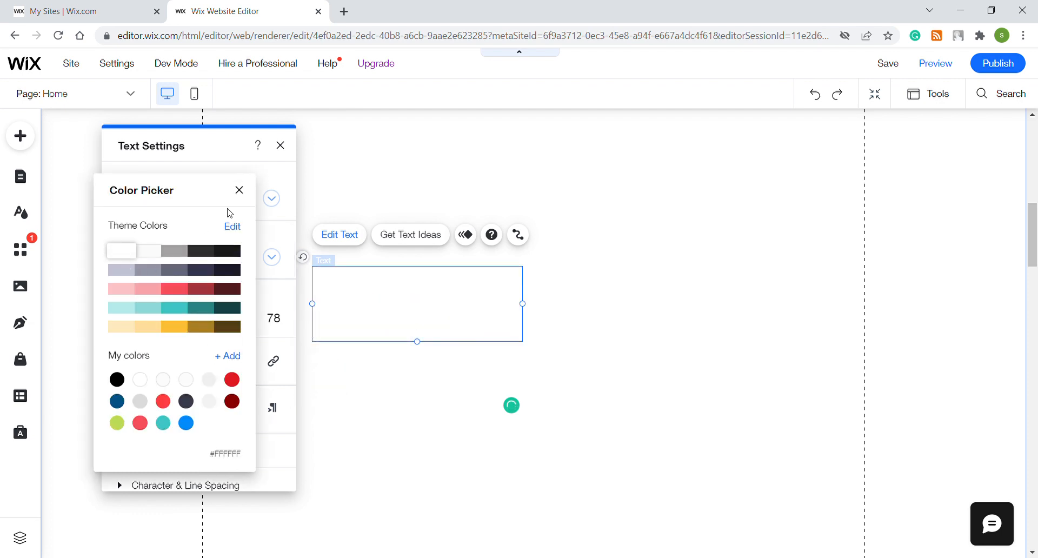
click(280, 145)
click(280, 145)
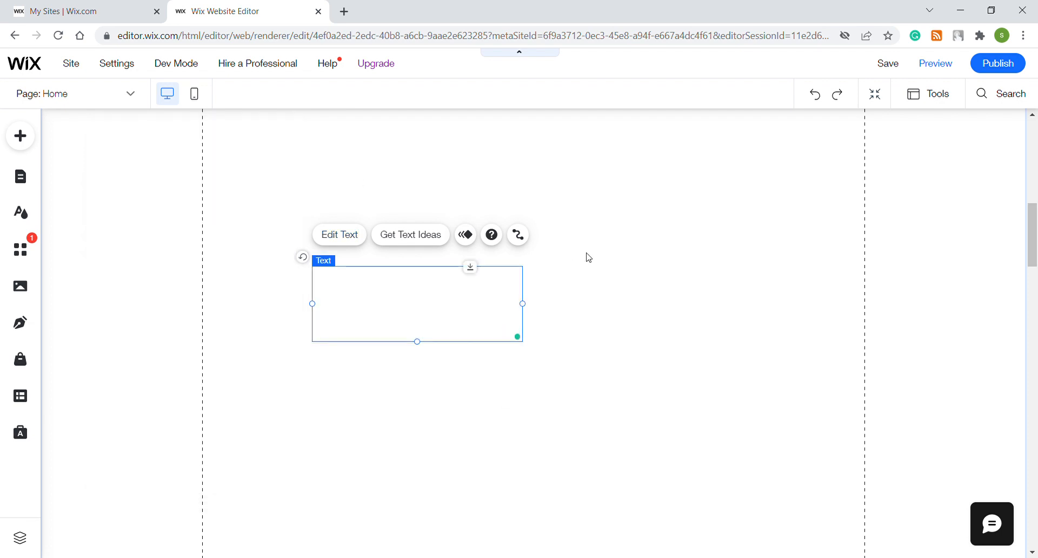
click(620, 253)
- Move the white heading toward the center of the strip and deselect it
scroll(745, 364, up, 1)
scroll(746, 363, down, 1)
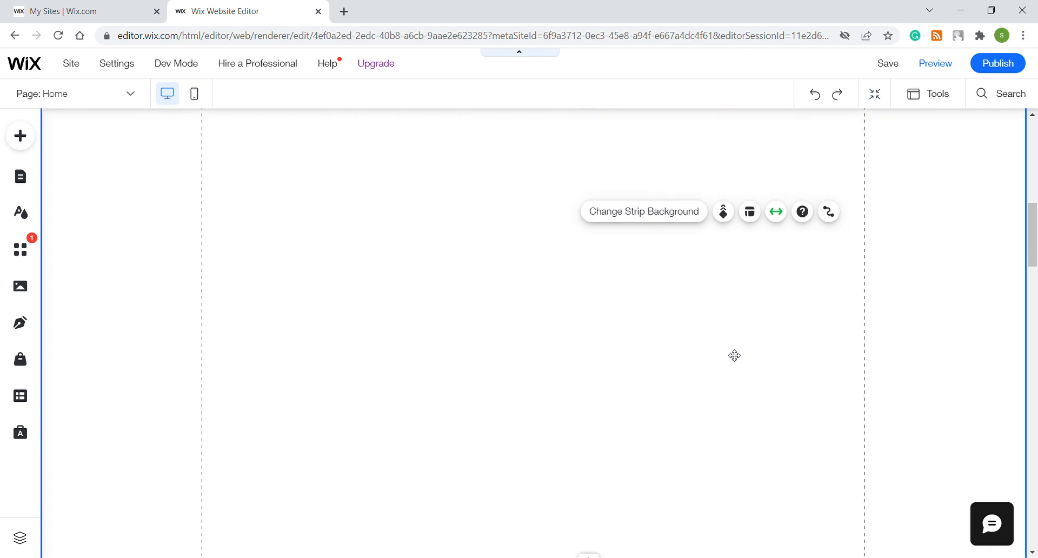
click(308, 331)
click(368, 325)
drag(369, 319, 468, 331)
click(341, 330)
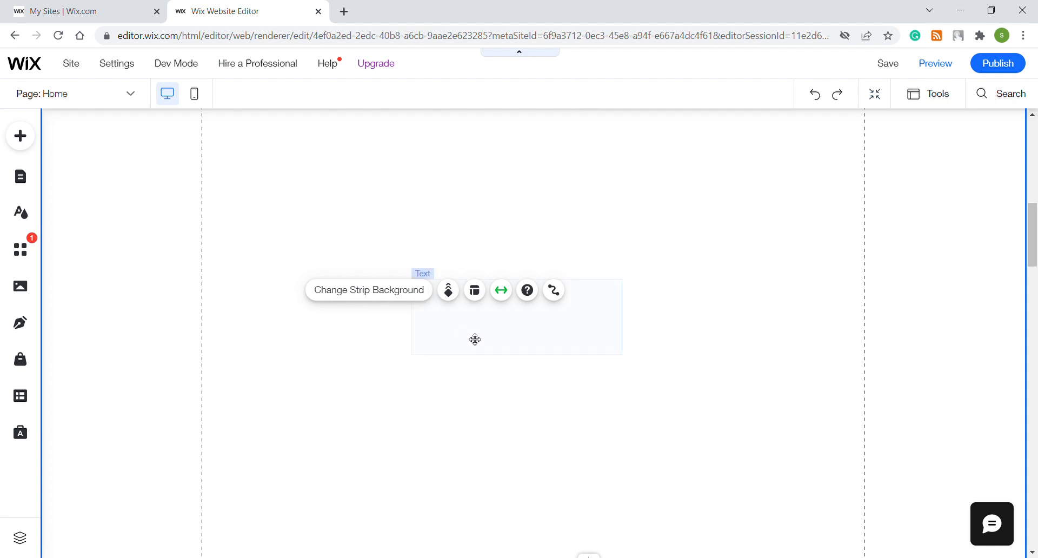
- Check the strip's background color in its background settings without changing it
click(678, 328)
click(213, 198)
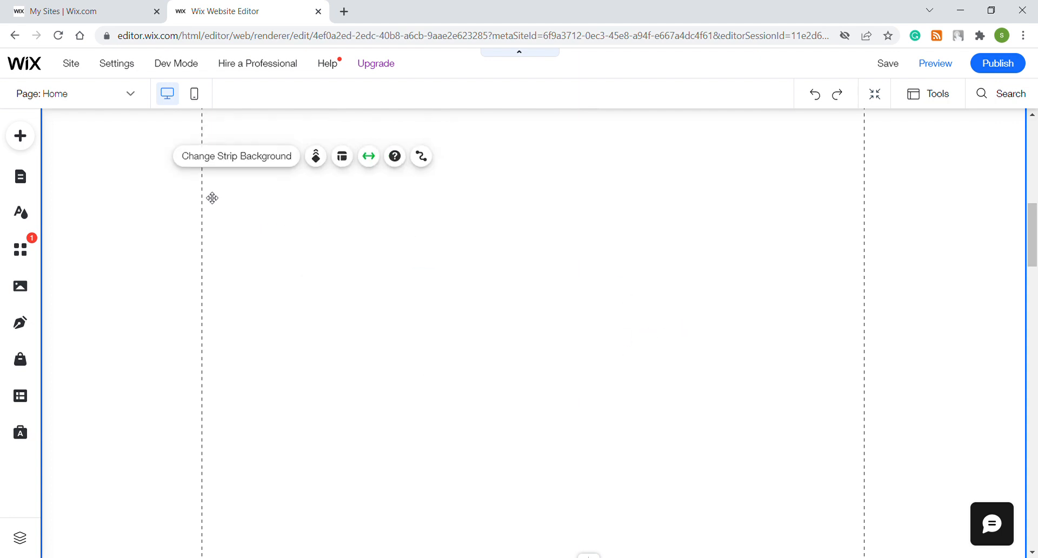
click(253, 165)
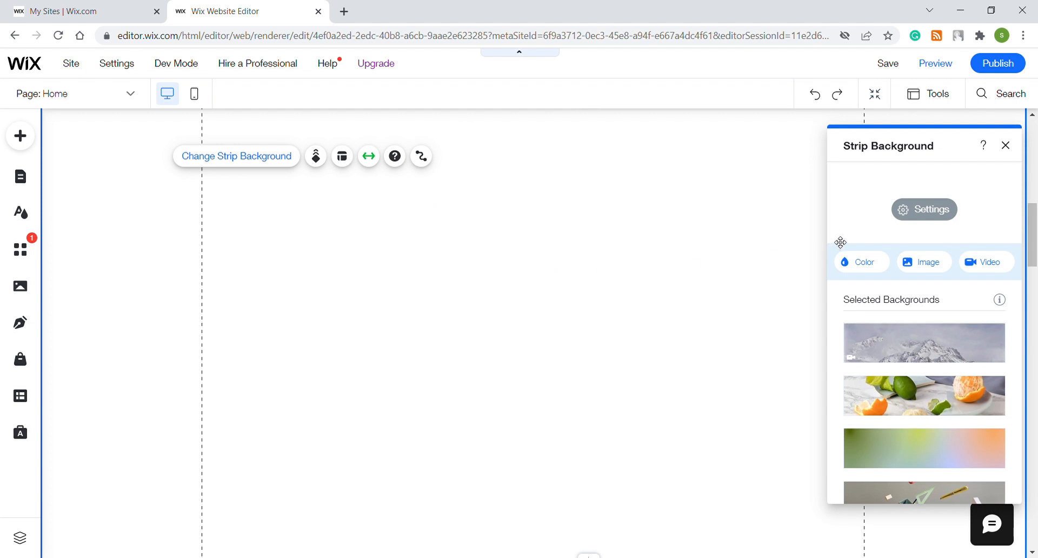
click(864, 262)
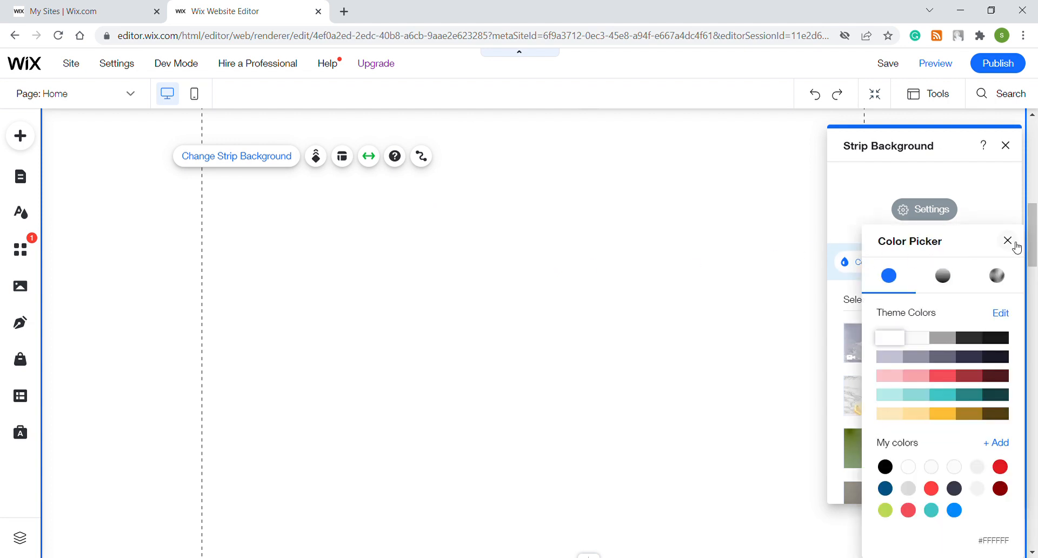
click(1007, 241)
click(1006, 145)
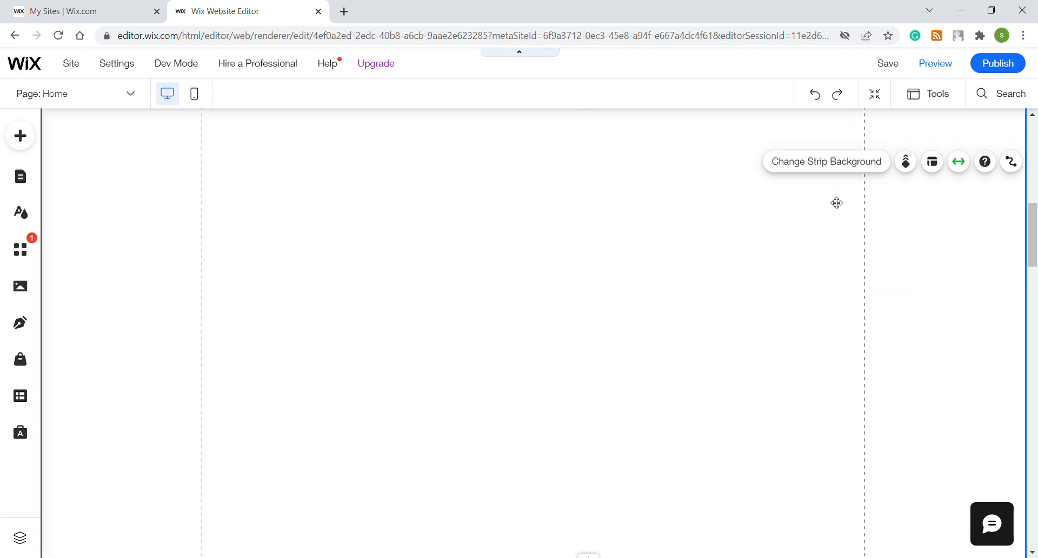
- Move the white heading across the strip until it overlaps the right gridline
click(475, 334)
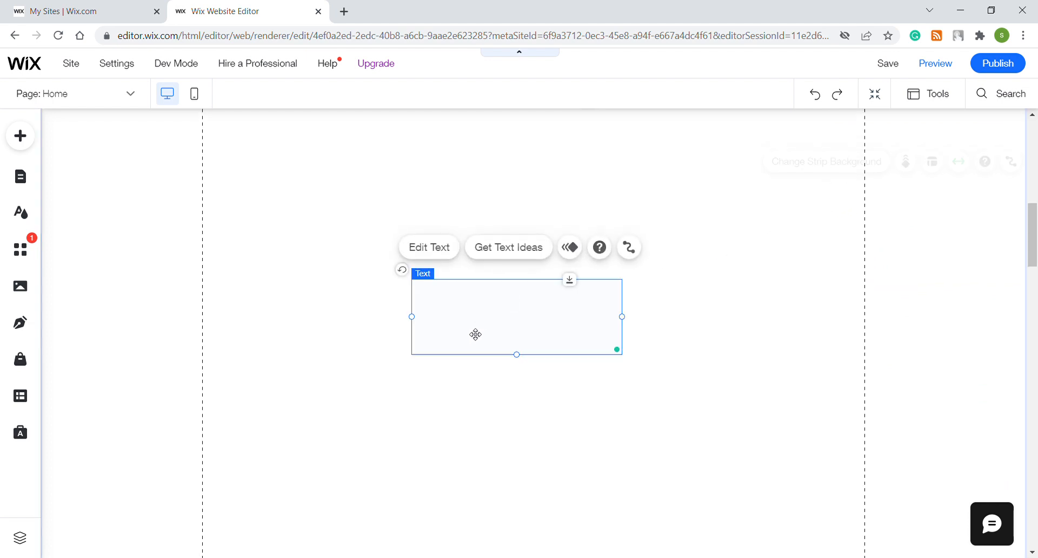
click(255, 361)
drag(511, 327, 799, 320)
click(623, 344)
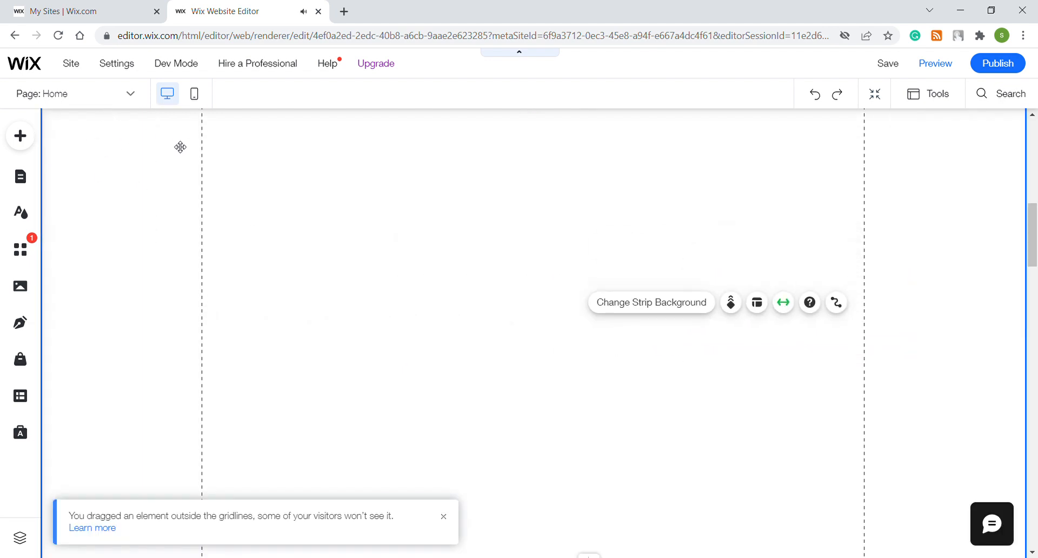
- Show the Layers panel and move it slightly higher in the workspace
click(931, 101)
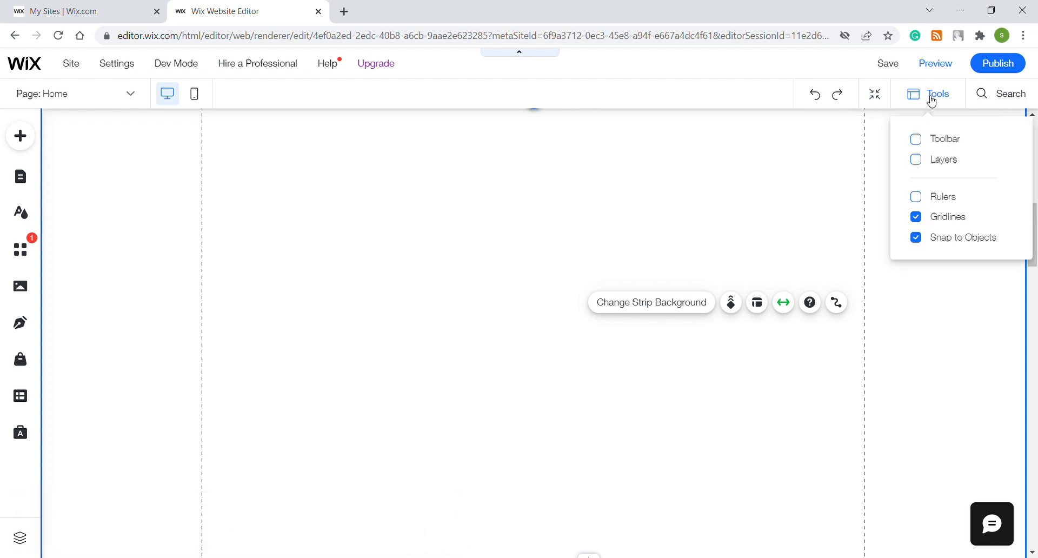
click(920, 162)
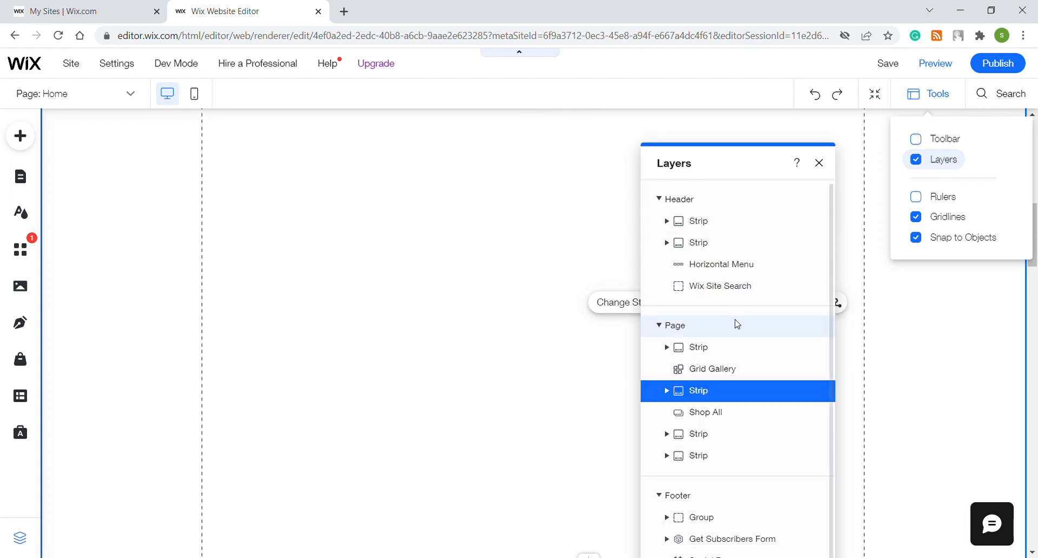
drag(751, 186, 744, 137)
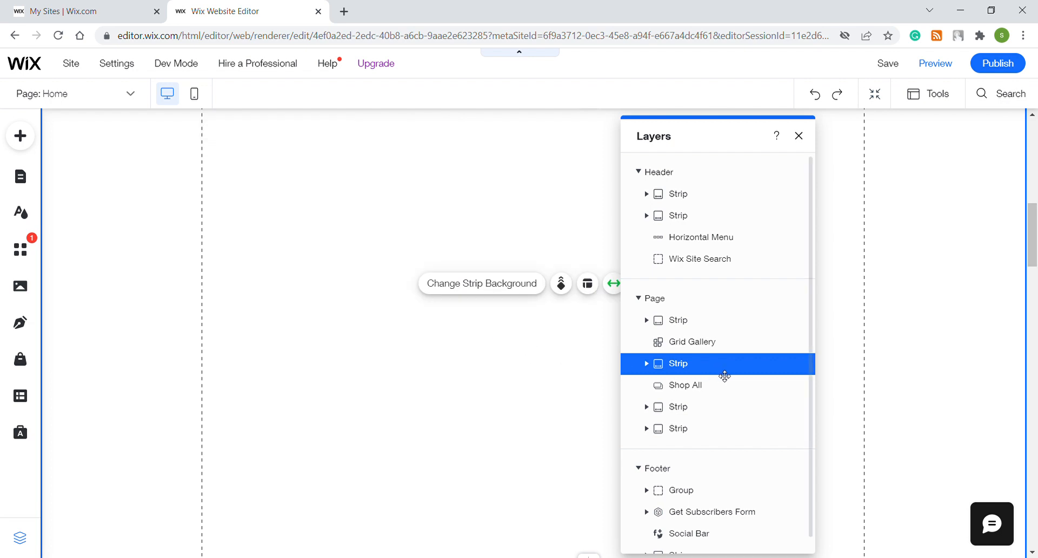
- Expand the selected strip and its Column 1 in Layers, select Heading 3, and move the panel clear of the text
scroll(728, 374, up, 1)
scroll(484, 381, down, 1)
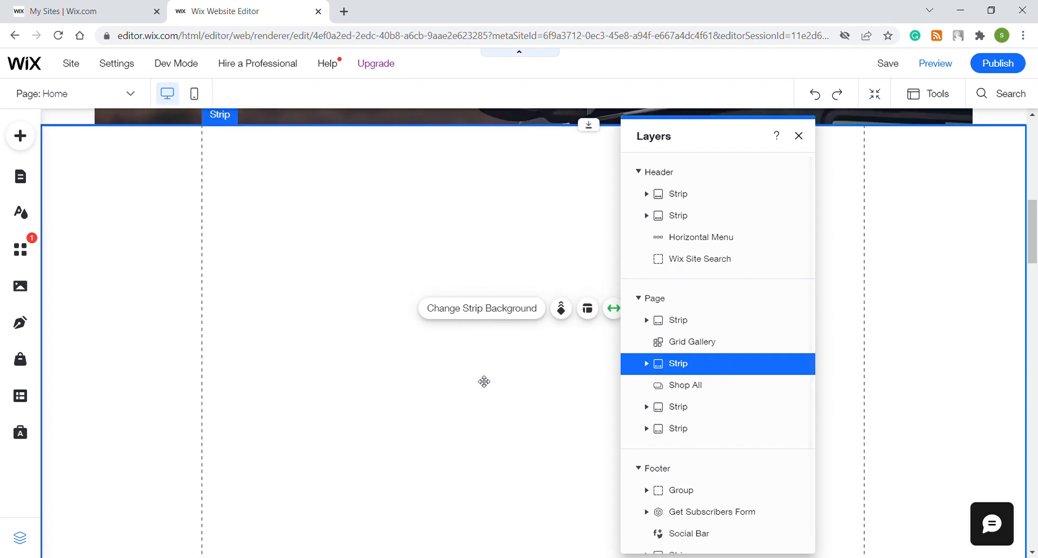
scroll(959, 260, up, 1)
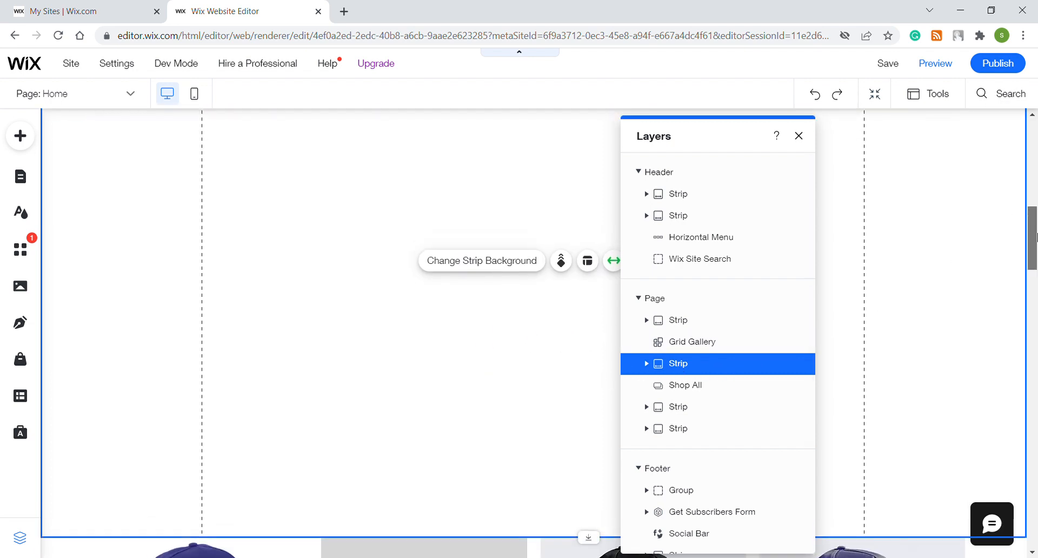
click(647, 364)
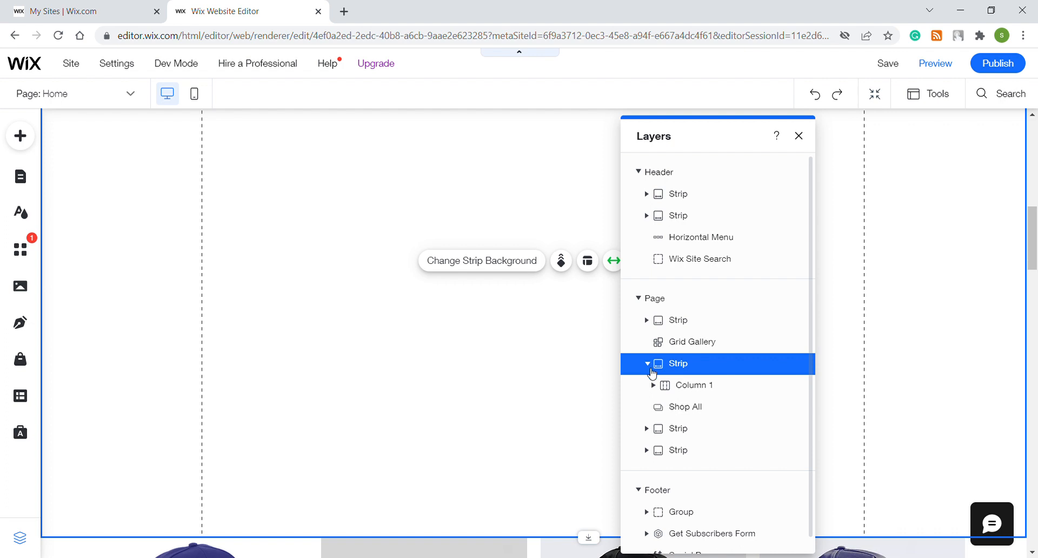
click(653, 385)
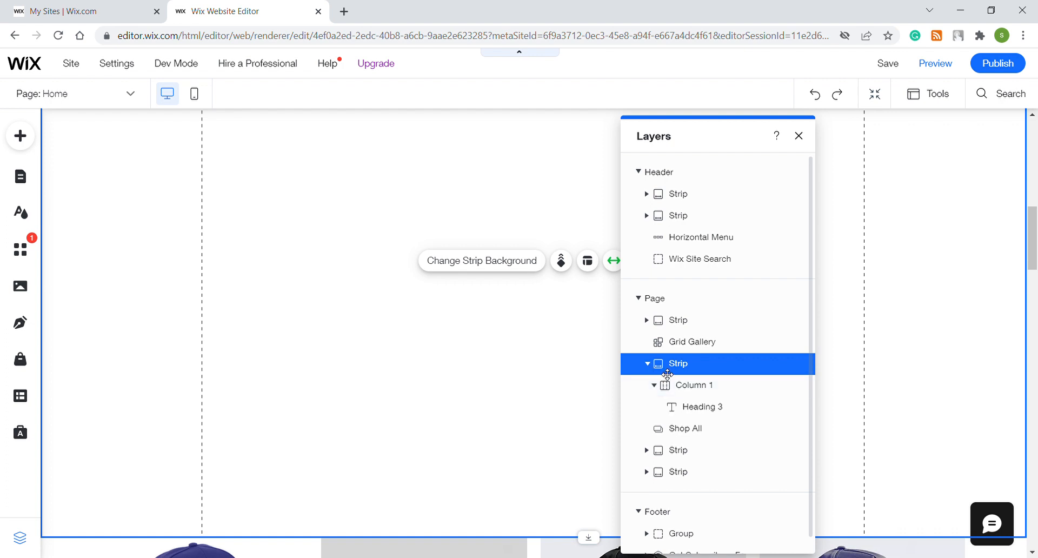
click(739, 410)
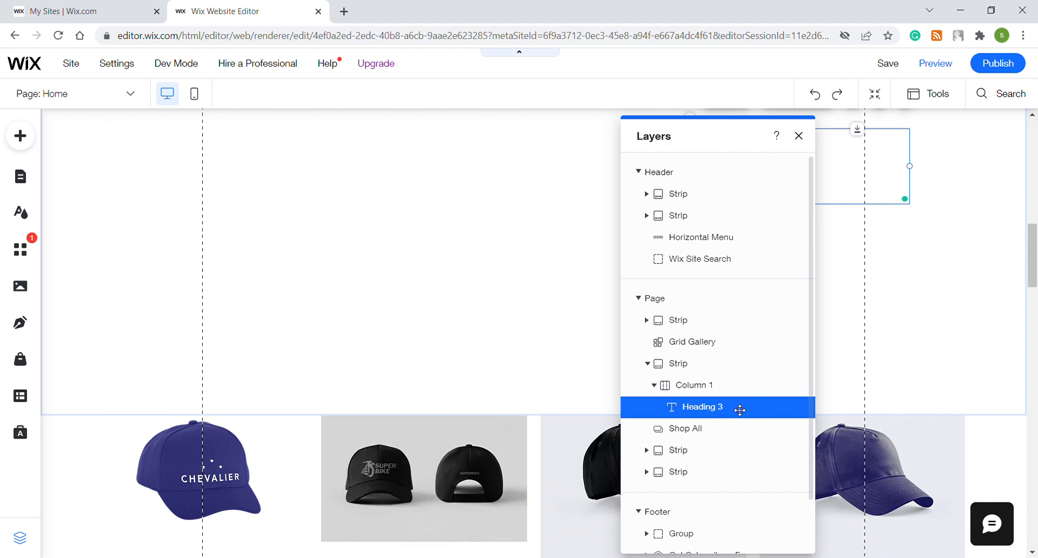
scroll(566, 325, up, 2)
drag(699, 140, 401, 156)
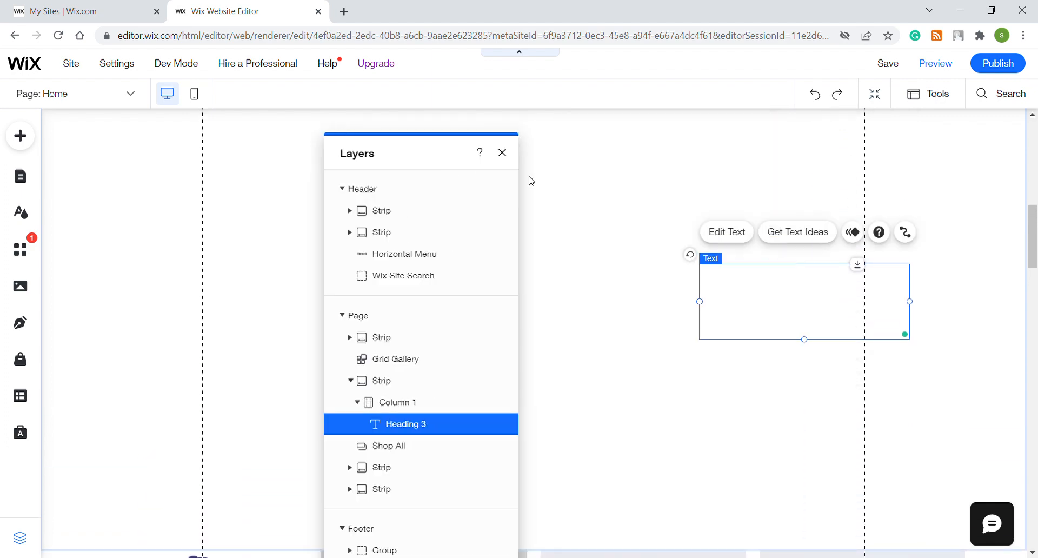
- Change the Heading 3 text color from white to black so it contrasts with the strip
double_click(796, 299)
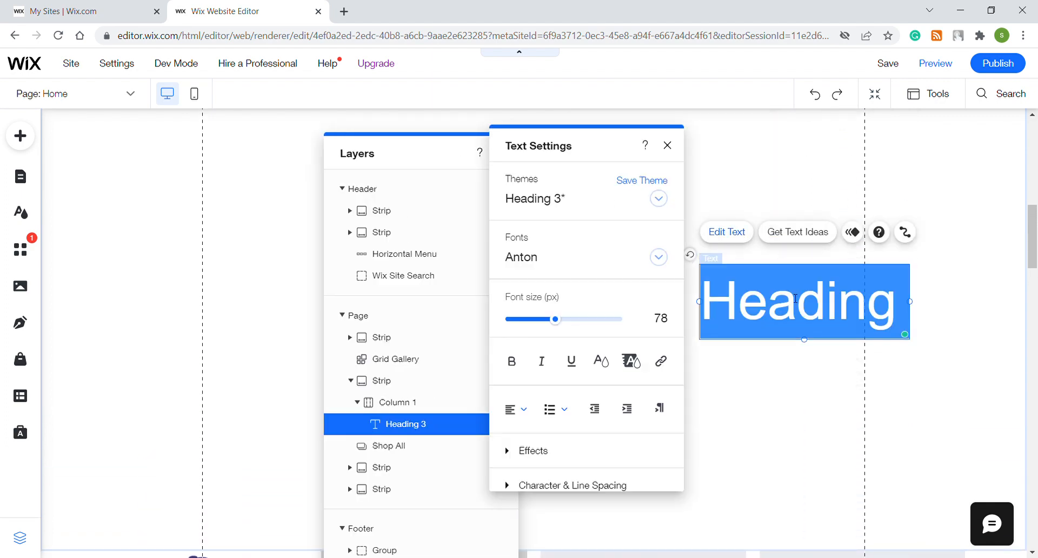
click(602, 361)
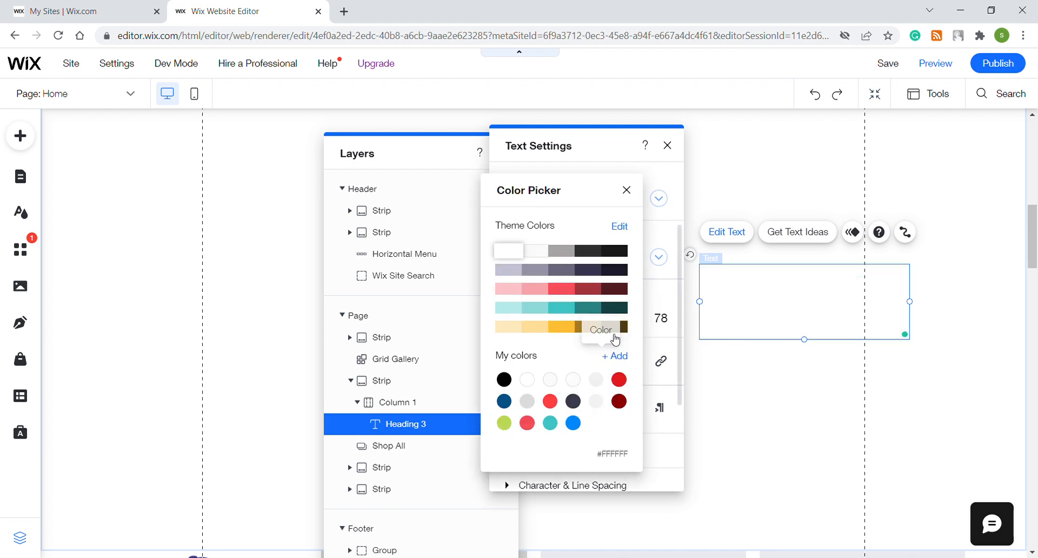
click(627, 190)
click(667, 146)
click(814, 344)
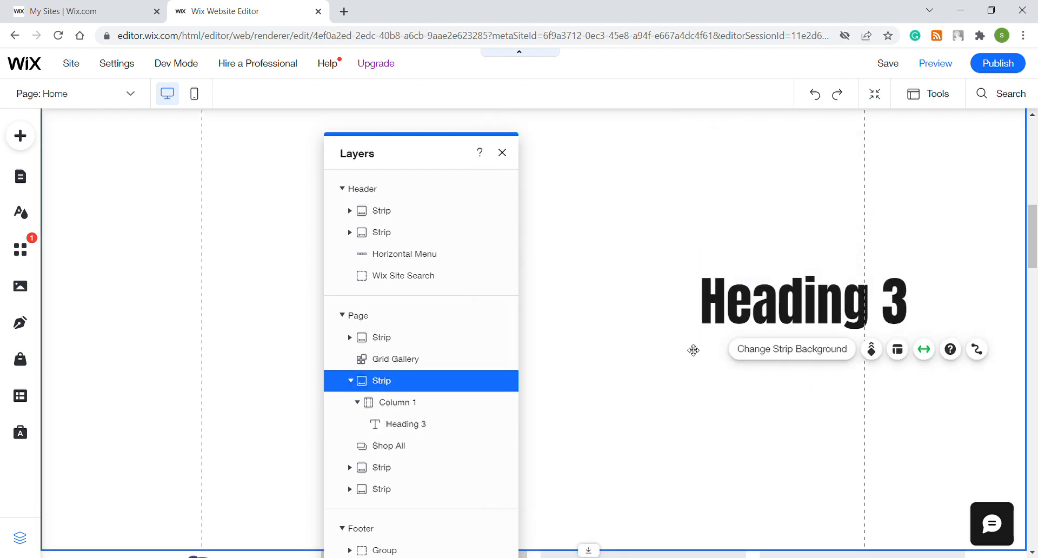
- Move the heading from the right gridline to the strip's left gridline and delete it
click(502, 153)
drag(551, 291, 319, 230)
click(575, 276)
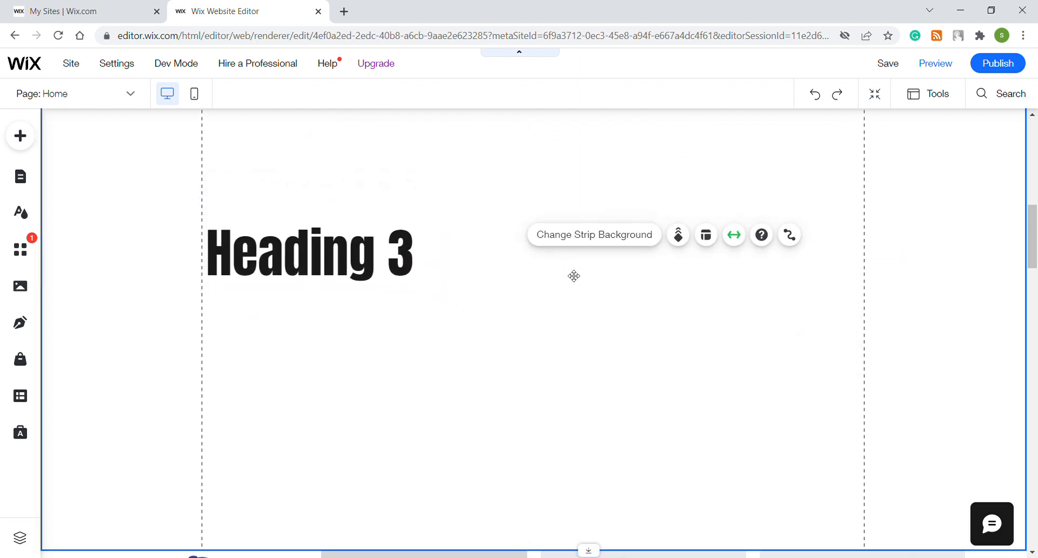
click(341, 269)
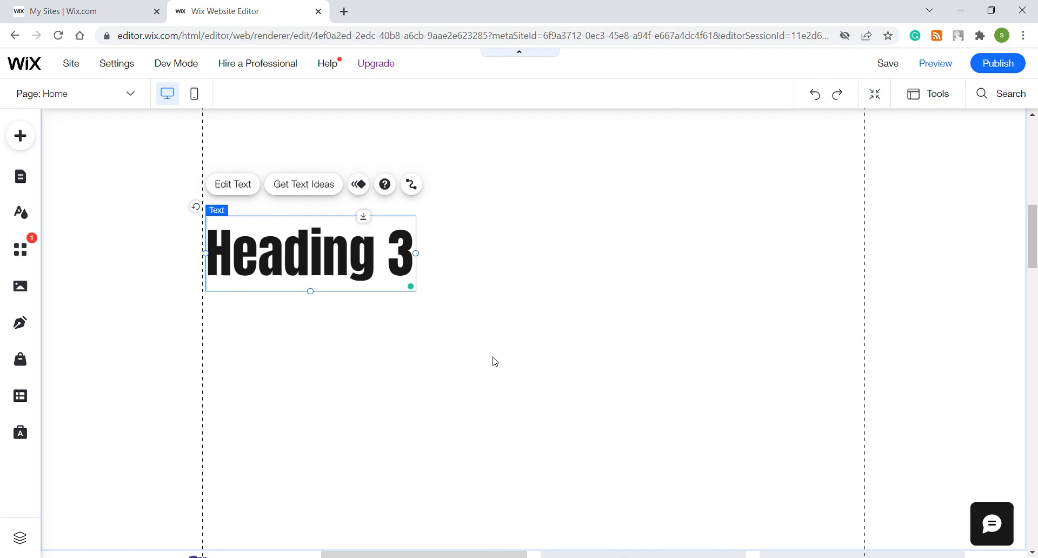
key(Delete)
- Add the motorcycle image from Site Files to the strip and delete the extra overlapping copy
click(38, 138)
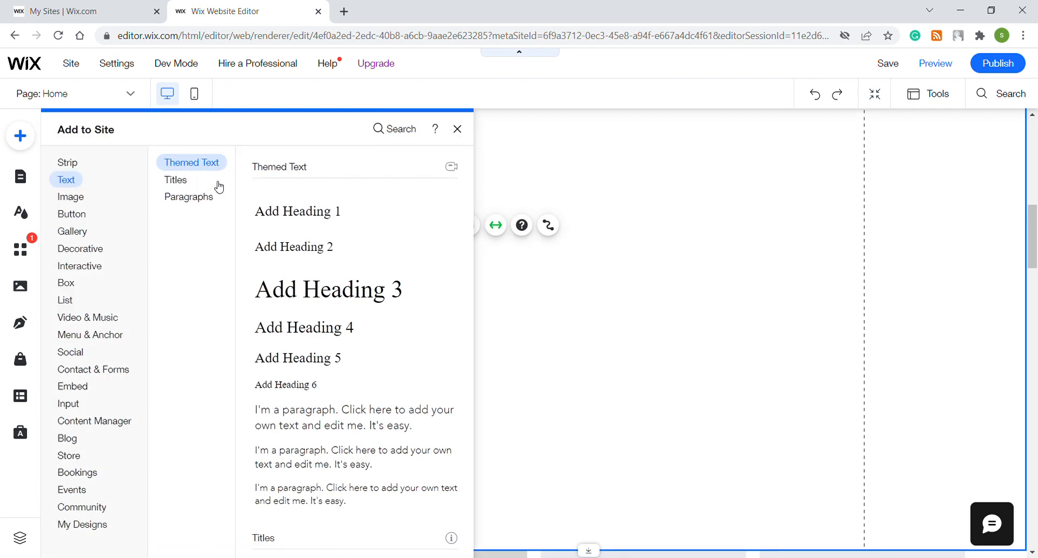
click(78, 200)
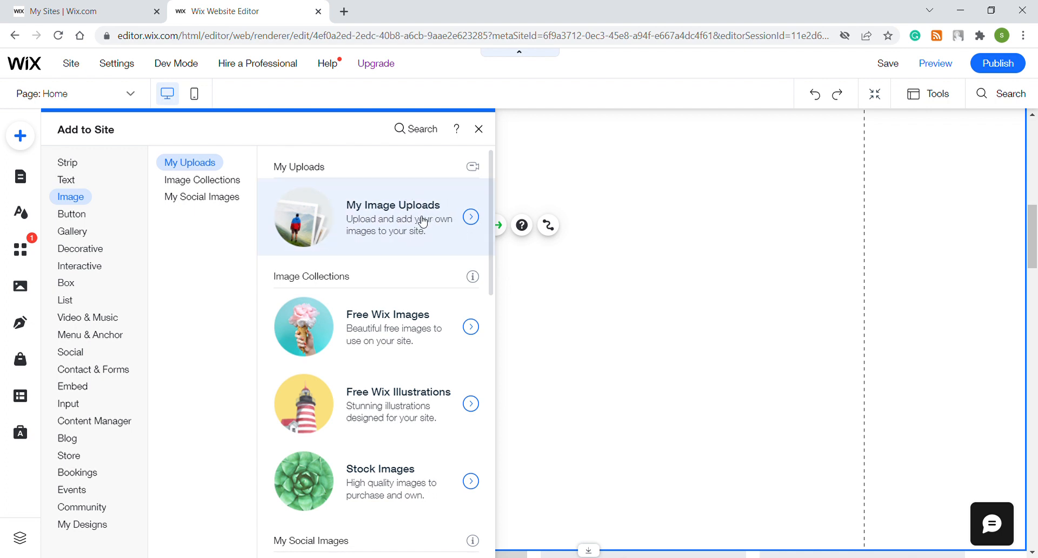
click(346, 221)
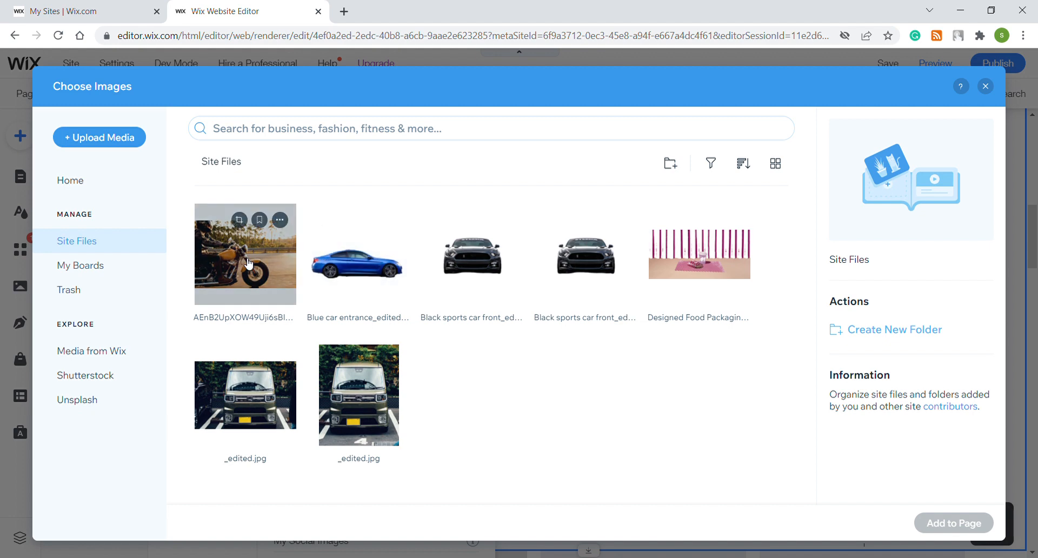
click(248, 264)
click(953, 523)
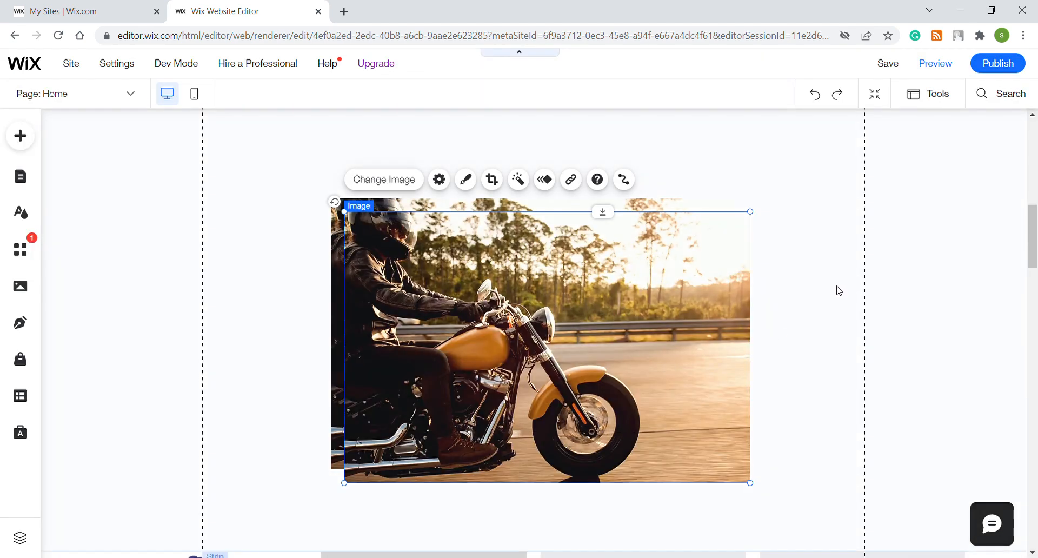
key(Delete)
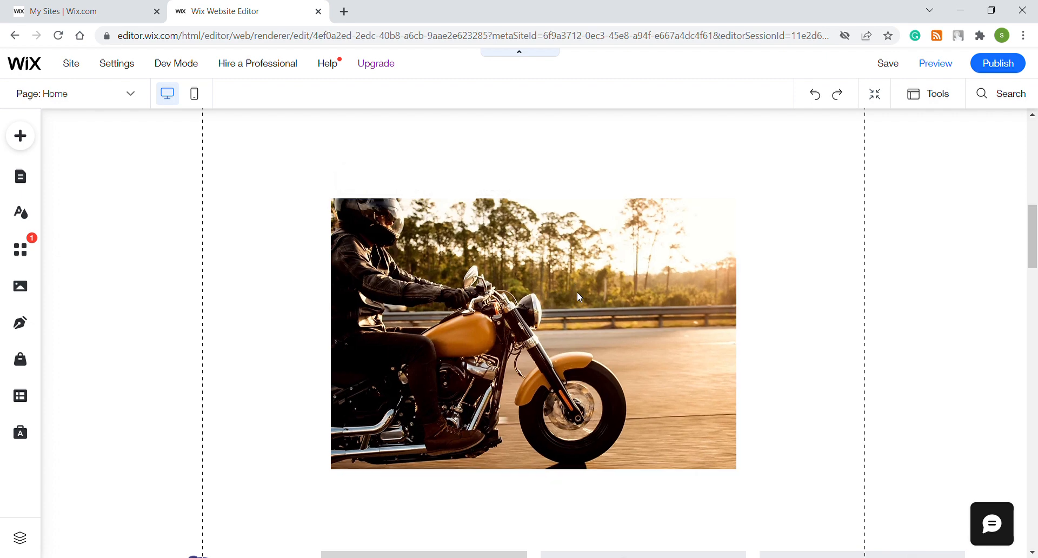
- Send the motorcycle image to the back so it sits behind the strip, and select the strip covering it
click(576, 296)
right_click(517, 232)
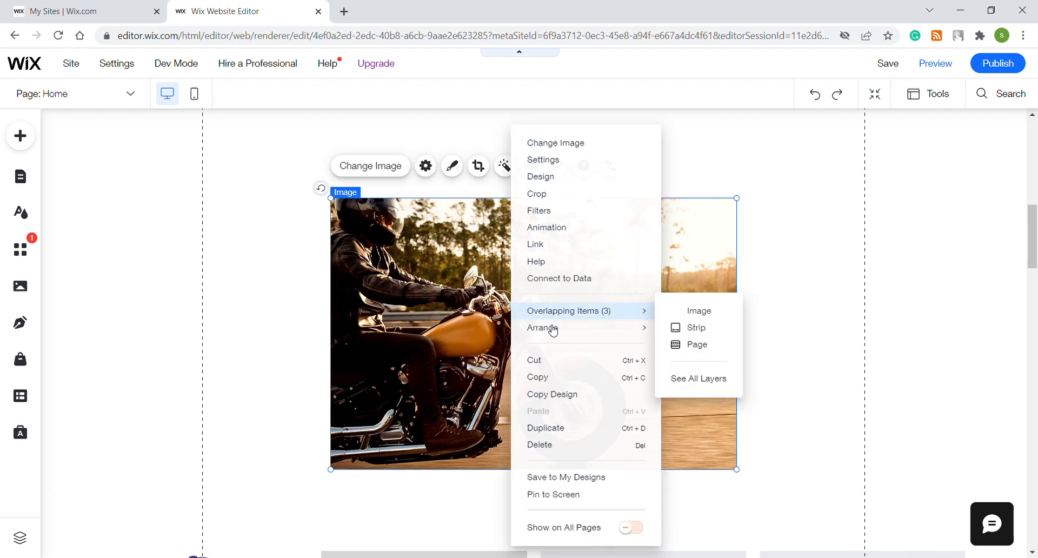
mouse_move(565, 337)
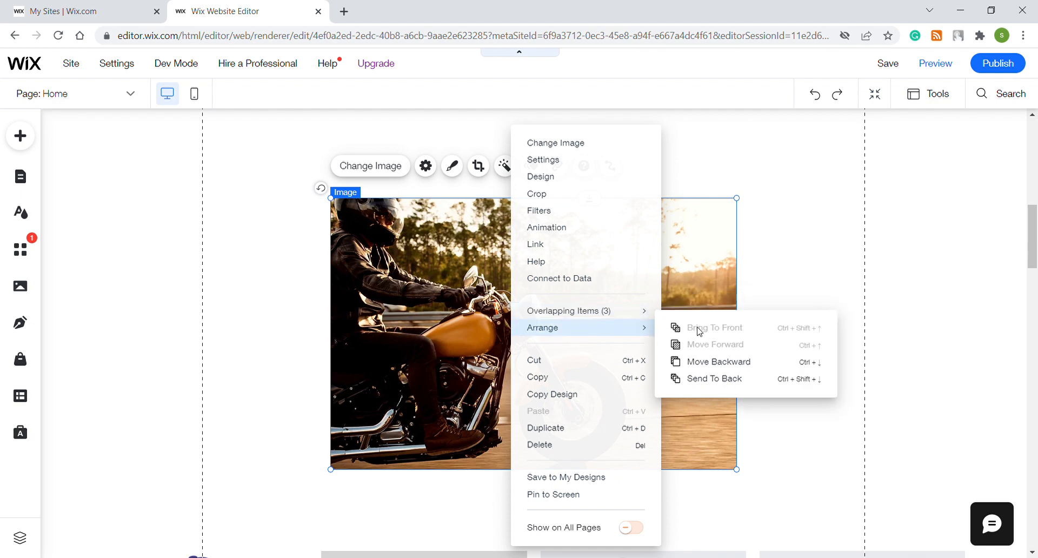
click(708, 378)
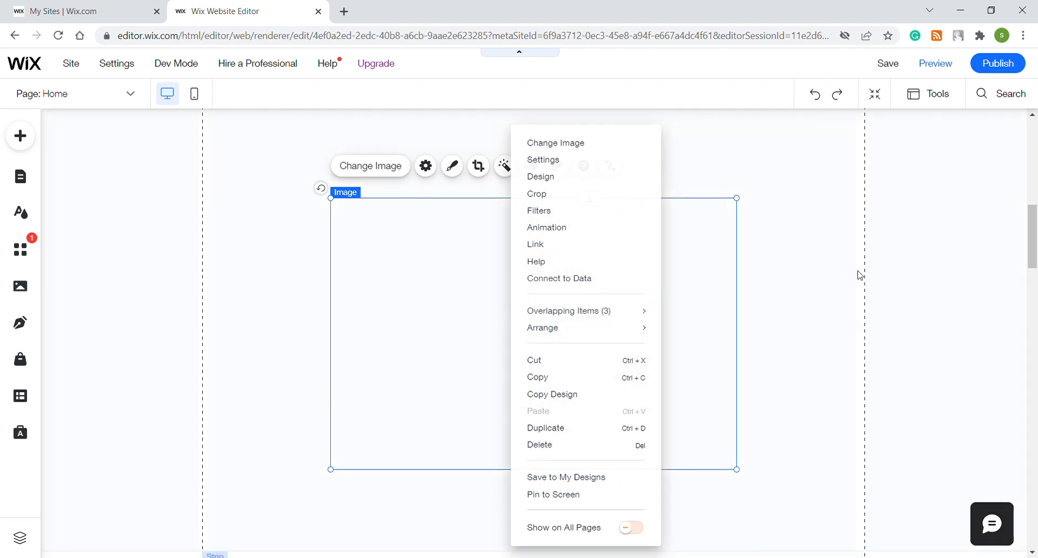
click(860, 252)
click(442, 238)
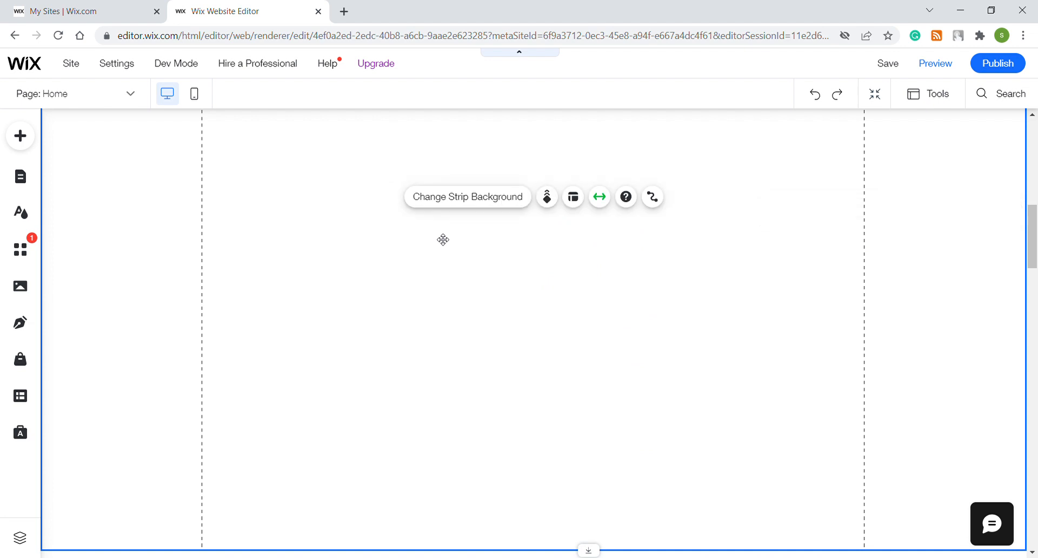
- Show the Layers panel and expand the selected strip there to reveal its column
click(926, 101)
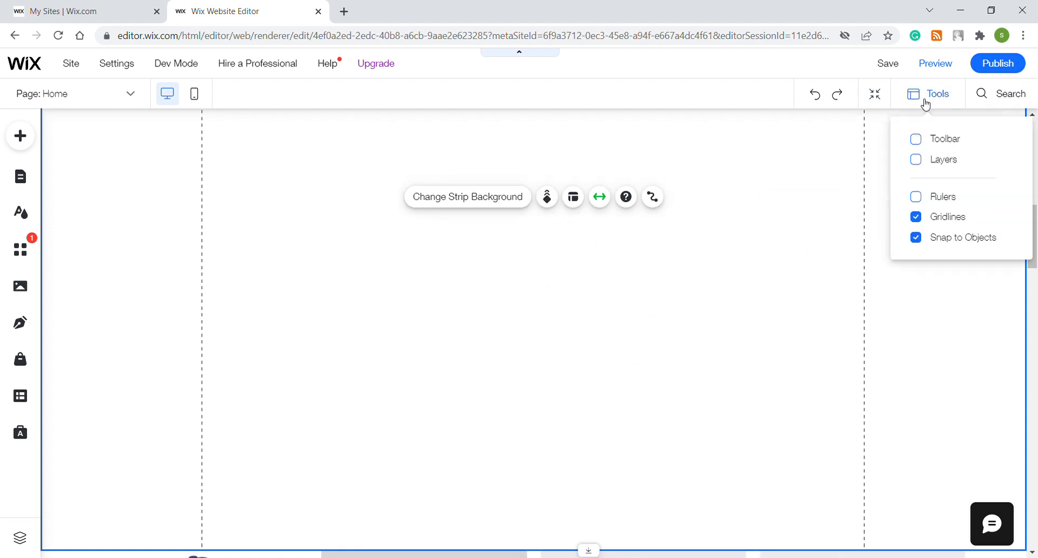
click(919, 159)
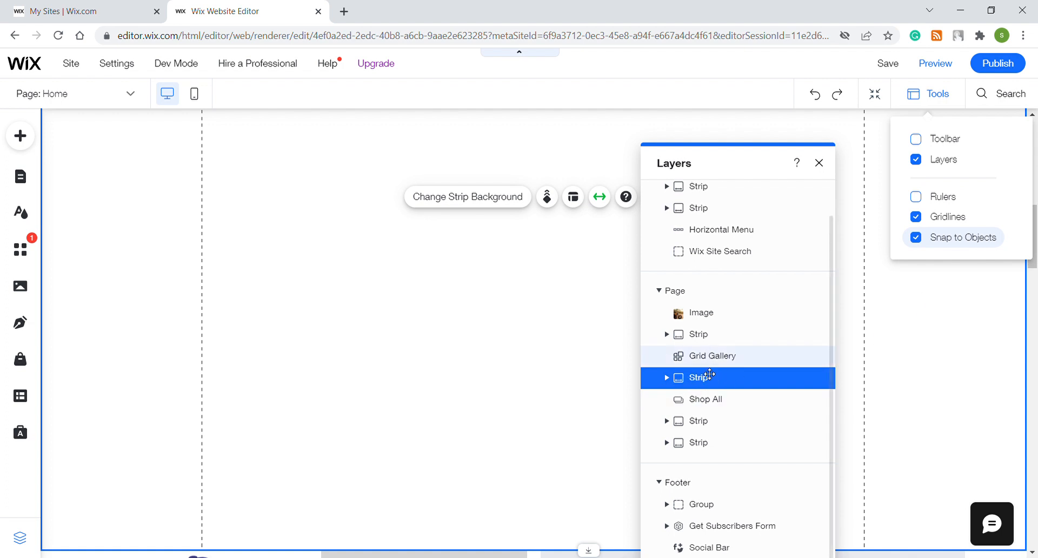
click(669, 380)
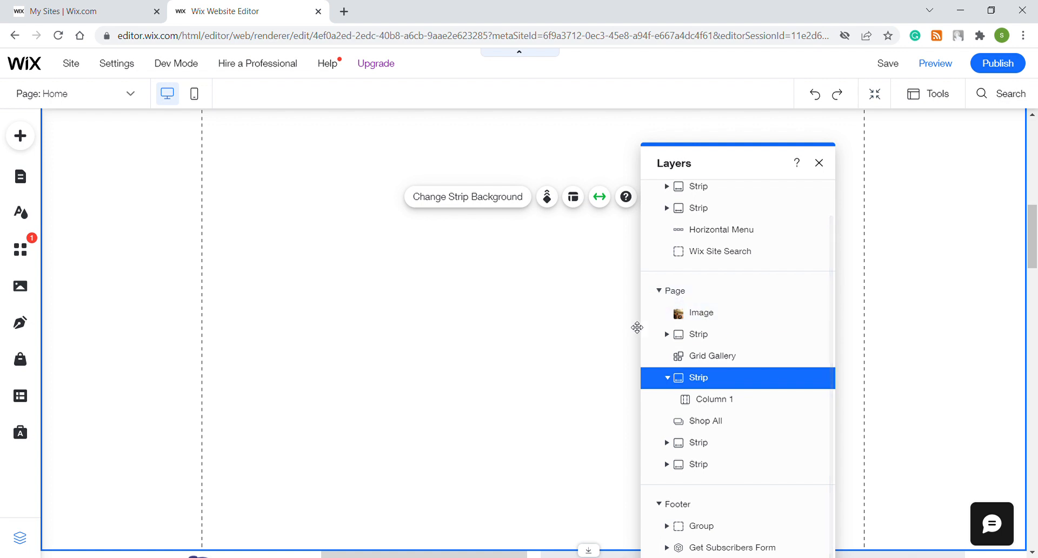
click(490, 314)
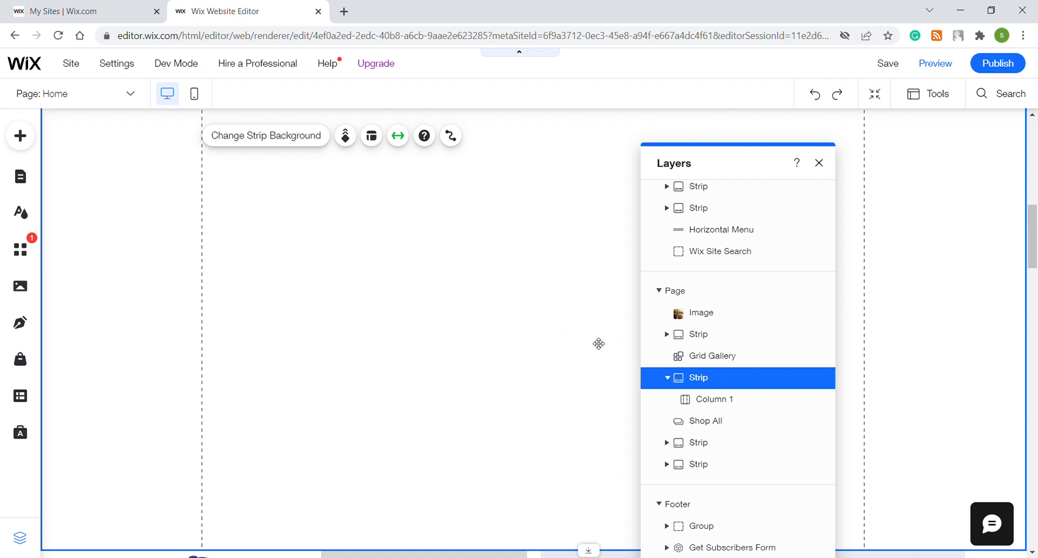
- Move the hidden Image below the first Page strip in Layers and bring it to the front
click(723, 321)
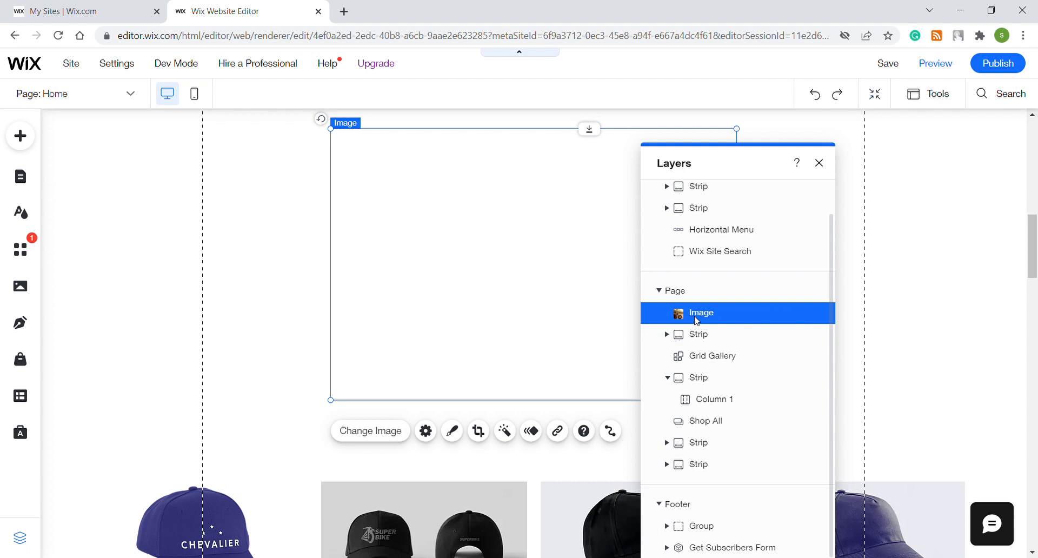
mouse_move(693, 321)
mouse_down()
mouse_move(691, 354)
mouse_move(699, 332)
mouse_up()
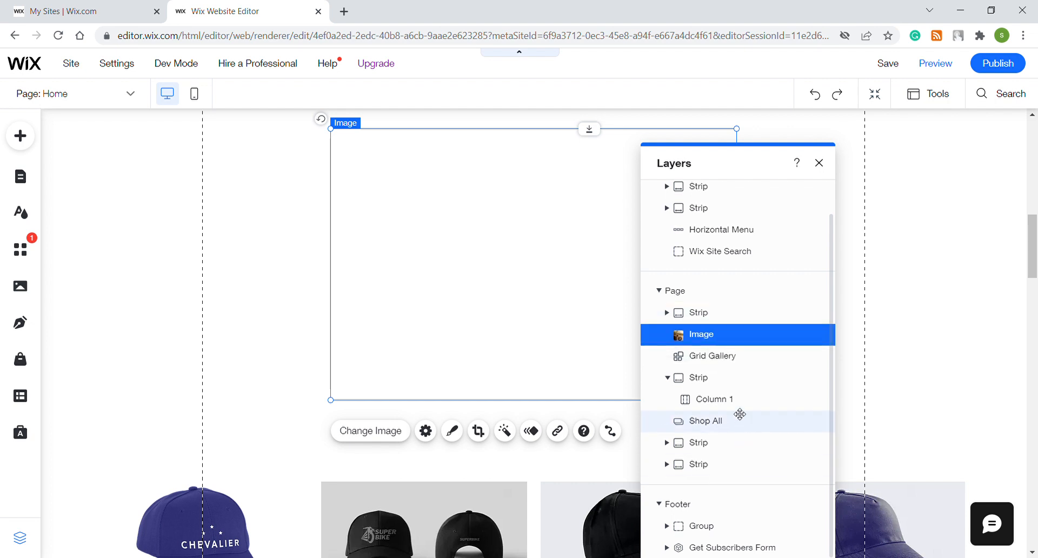
right_click(525, 215)
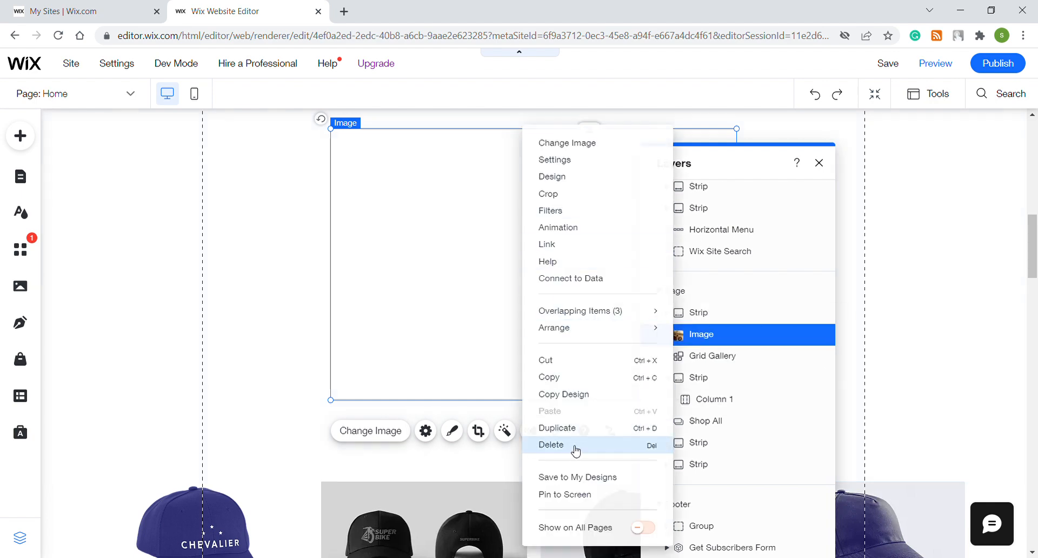
mouse_move(591, 327)
click(755, 328)
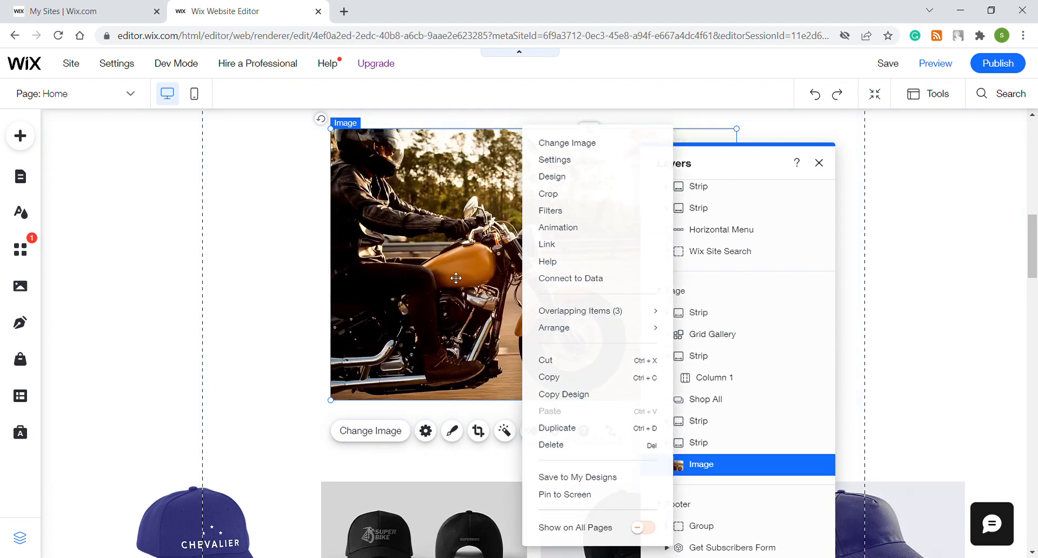
click(274, 275)
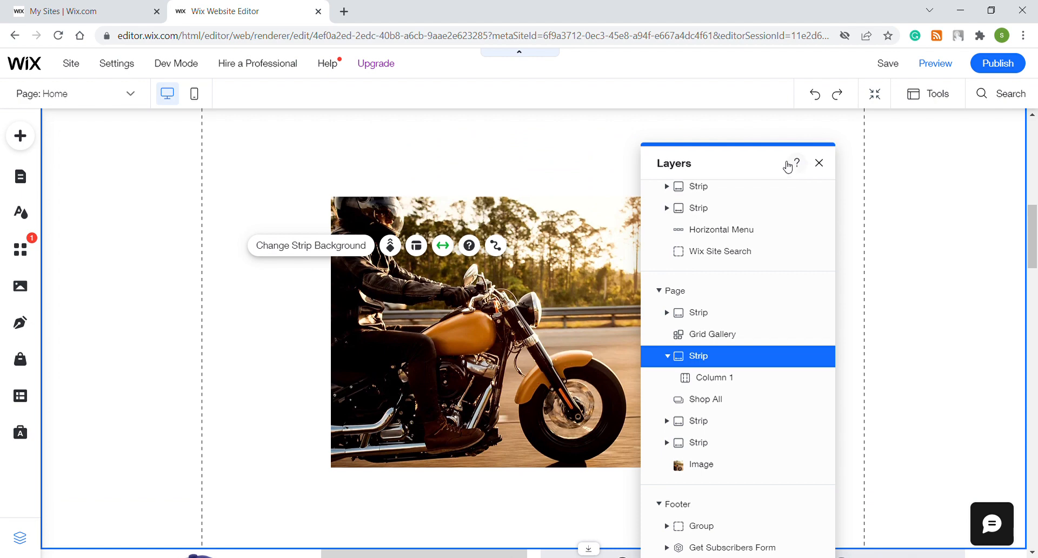
- Close the Layers panel and select the strip behind the motorcycle image
drag(797, 165, 915, 165)
click(937, 162)
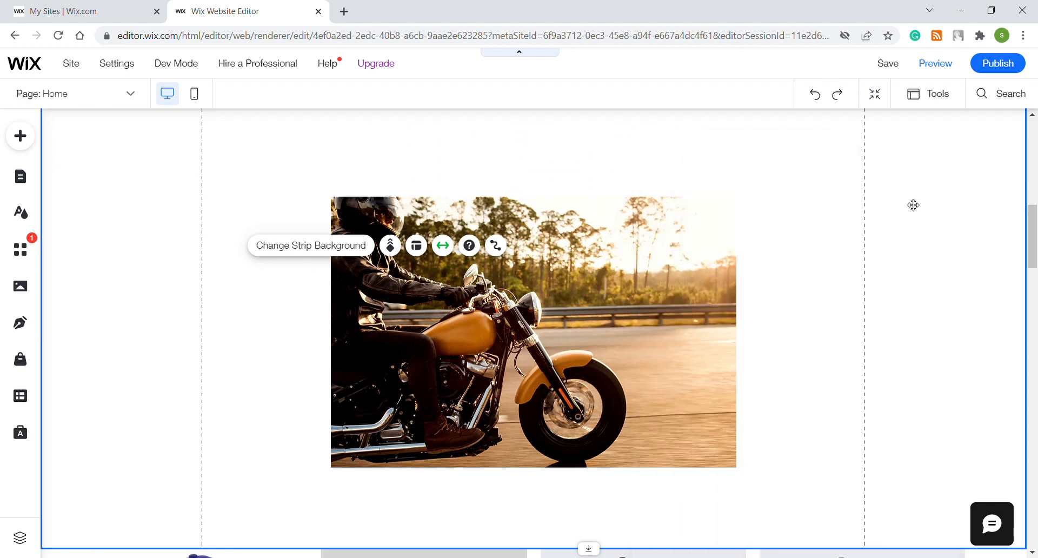
click(833, 254)
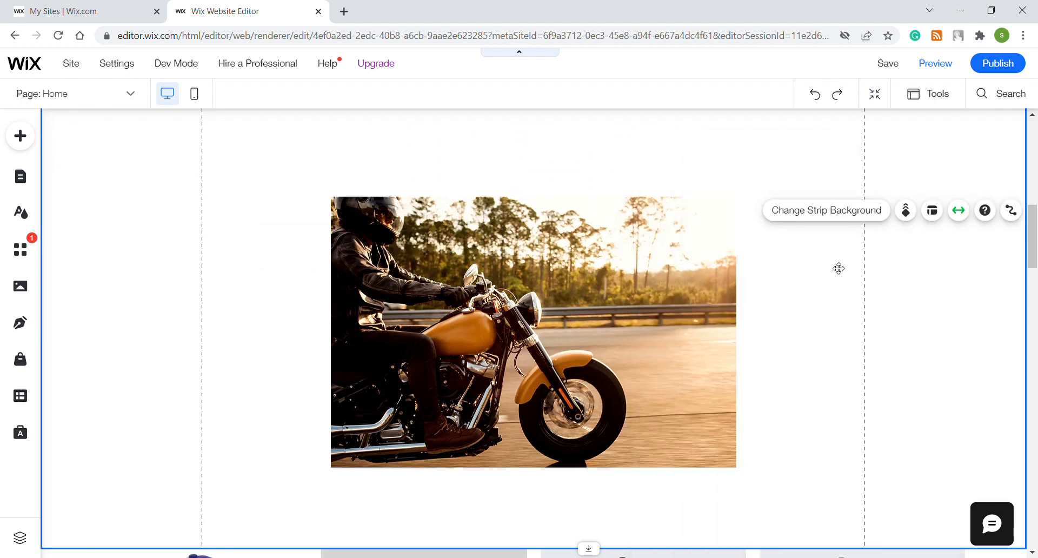